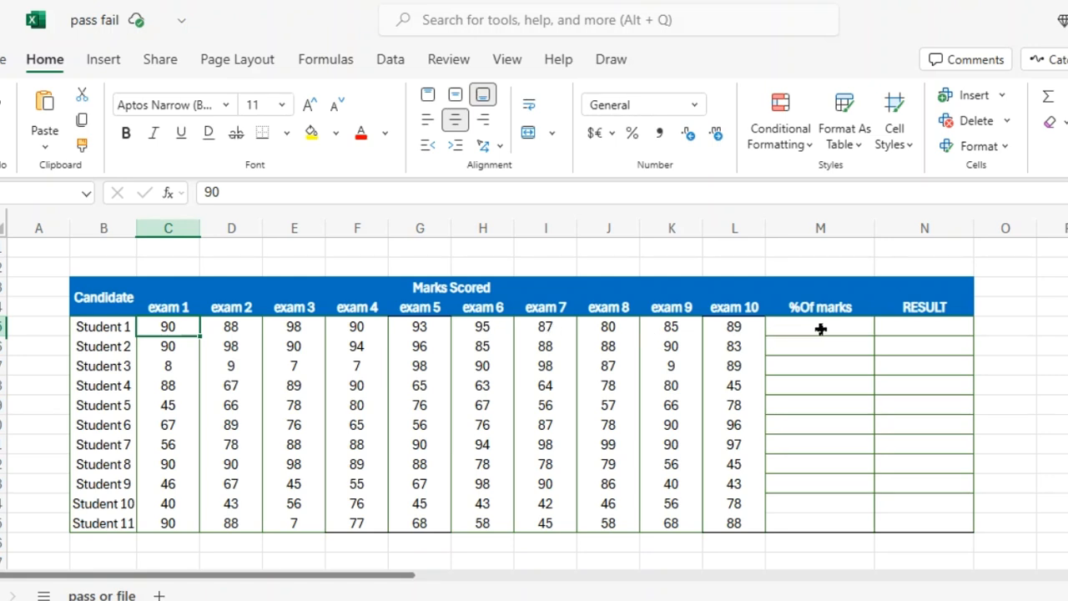
click(940, 333)
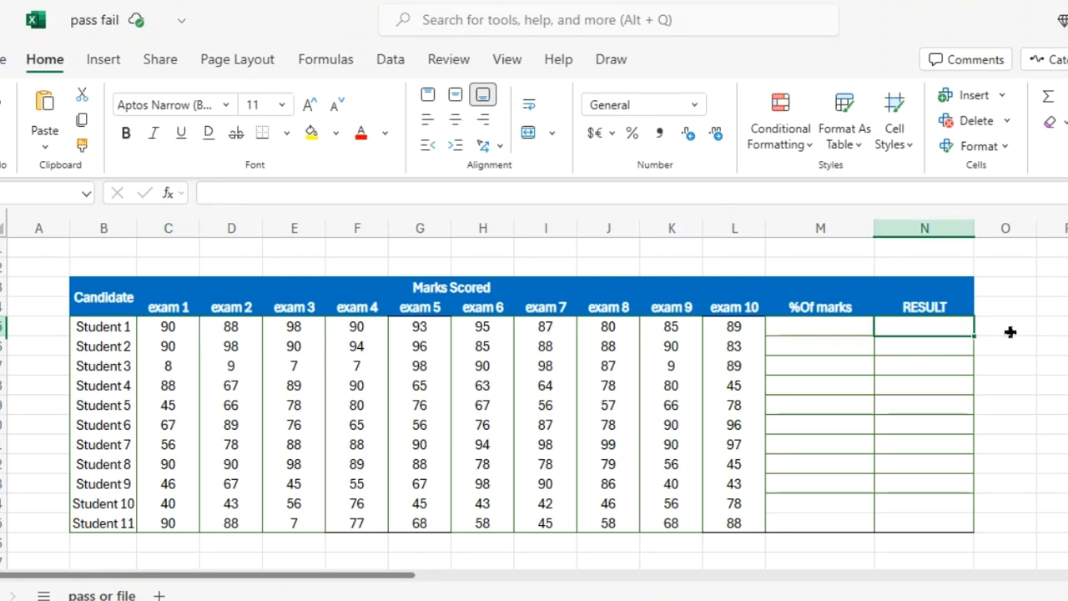
click(1011, 331)
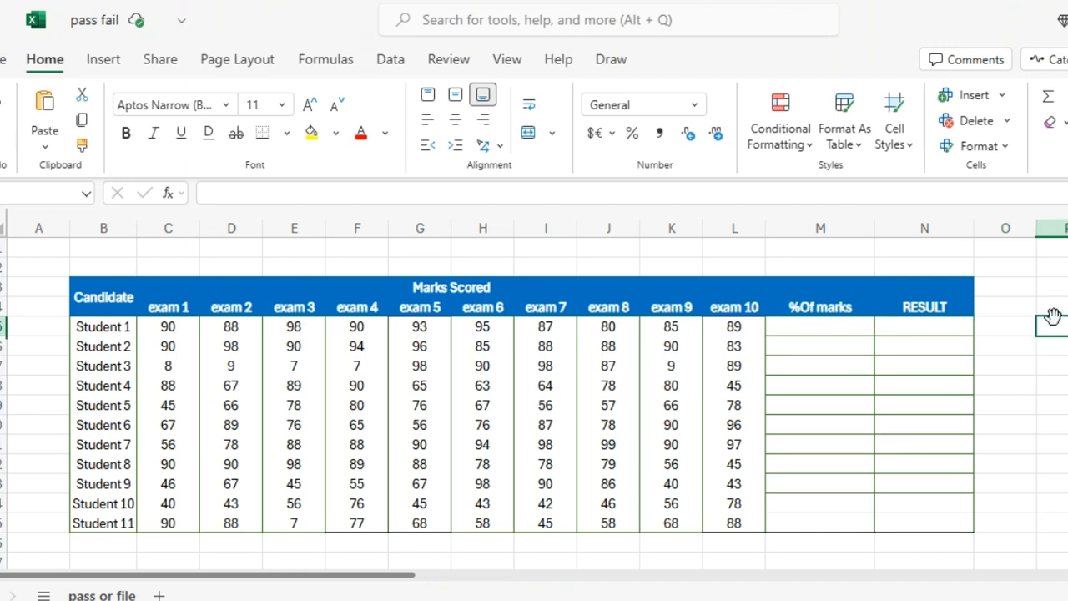
double_click(1012, 302)
click(1010, 287)
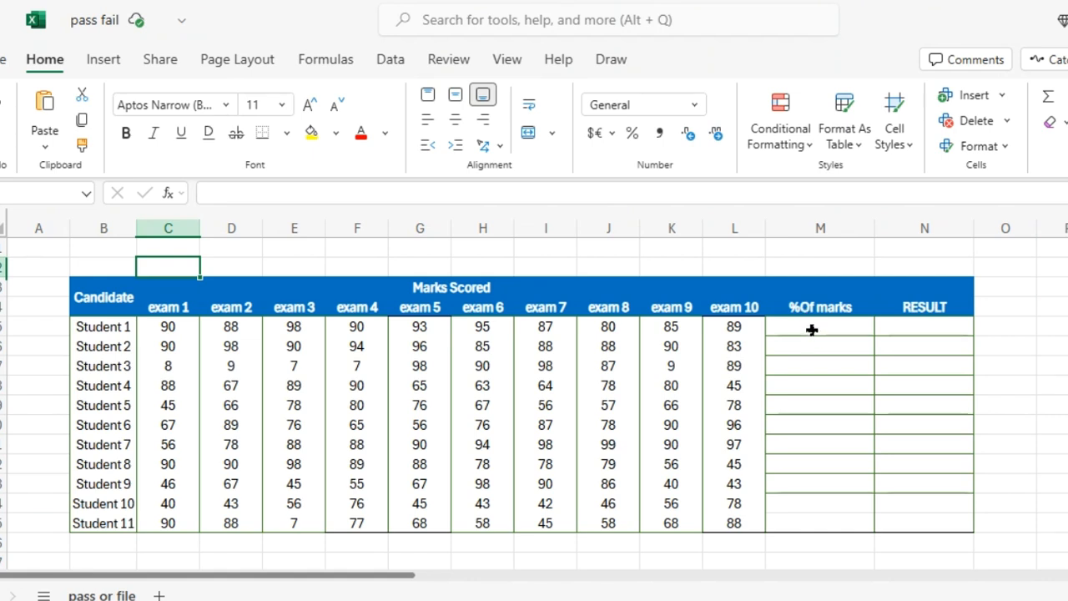
Calculate Student 1's %Of marks in M5 with the formula =AVERAGE(C5:L5)
click(810, 330)
text(=)
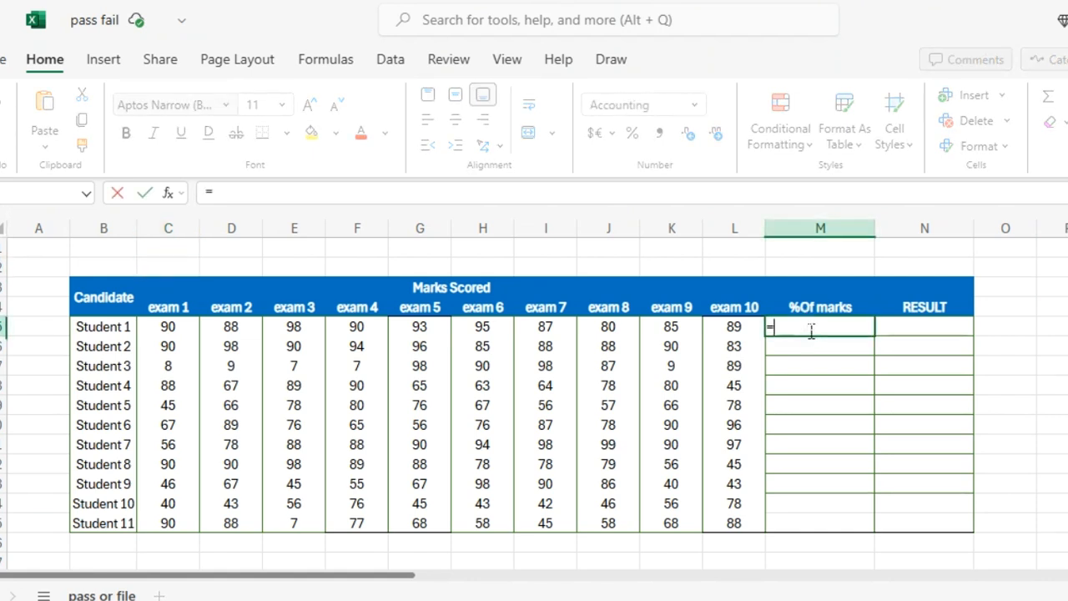
text(A)
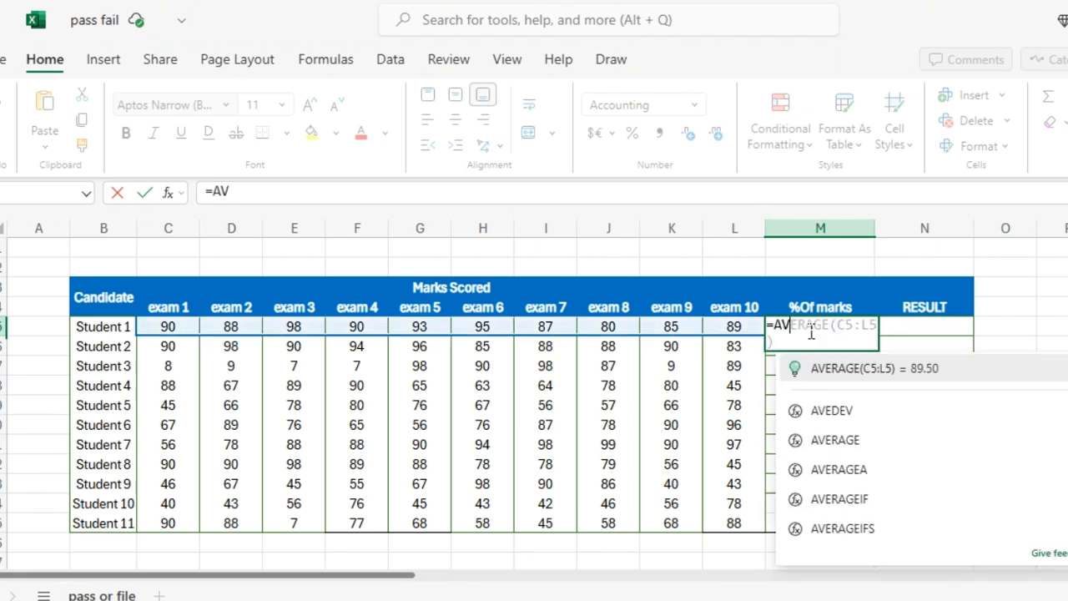
text(V)
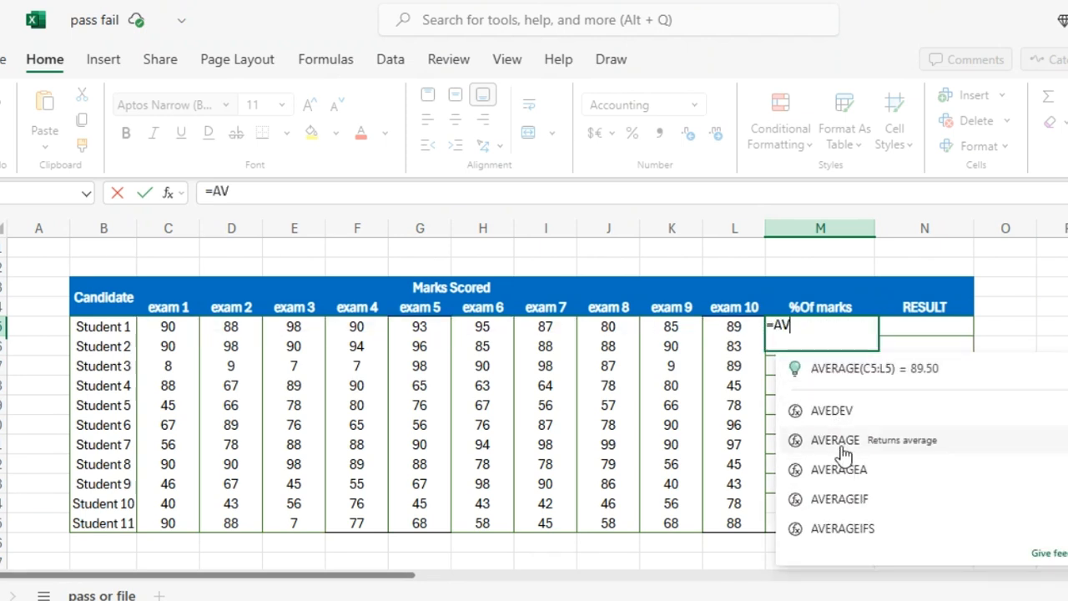
click(834, 440)
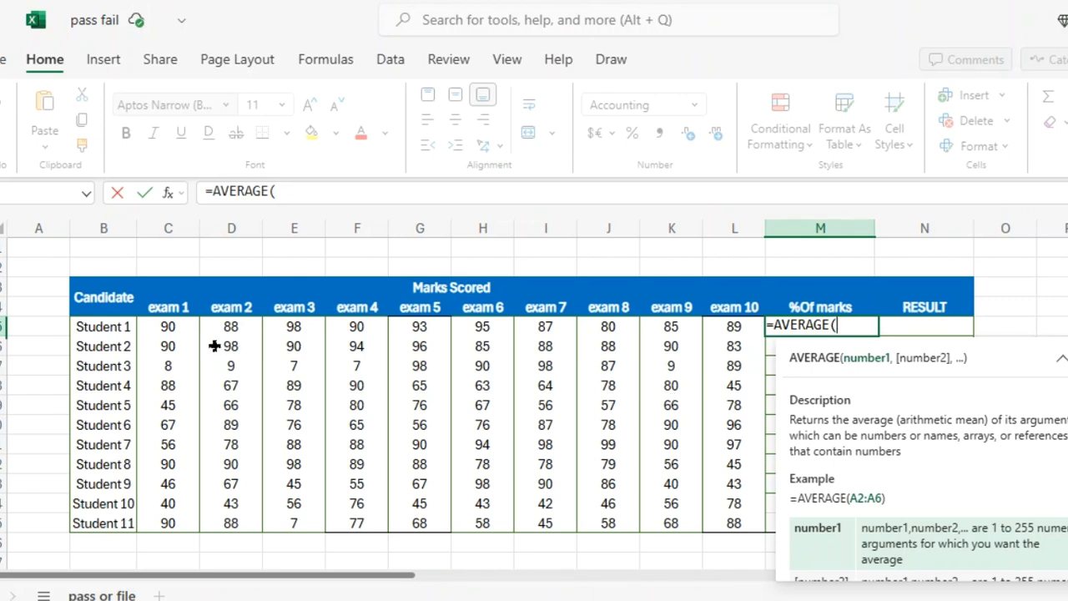
mouse_move(167, 331)
mouse_down()
mouse_move(813, 331)
mouse_move(758, 331)
mouse_up()
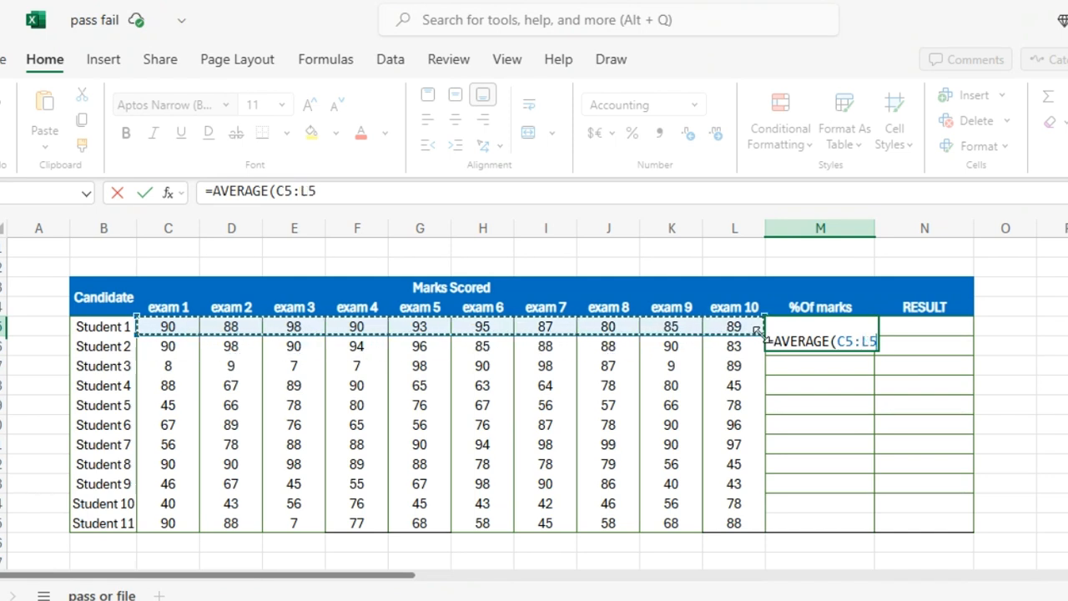
key(Return)
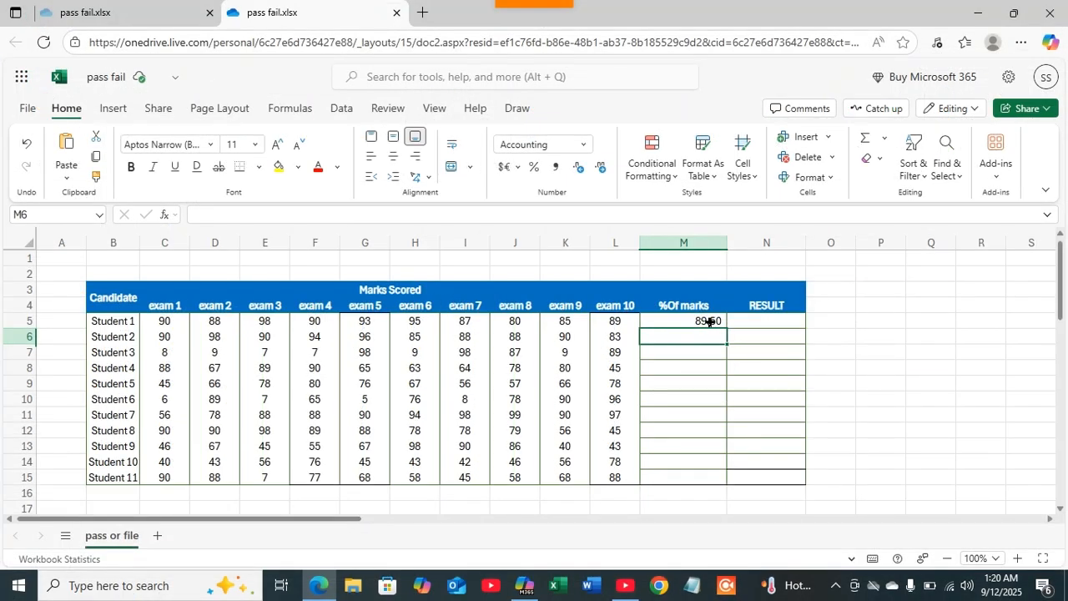
Fill Student 1's average formula down the %Of marks column through Student 11
click(709, 322)
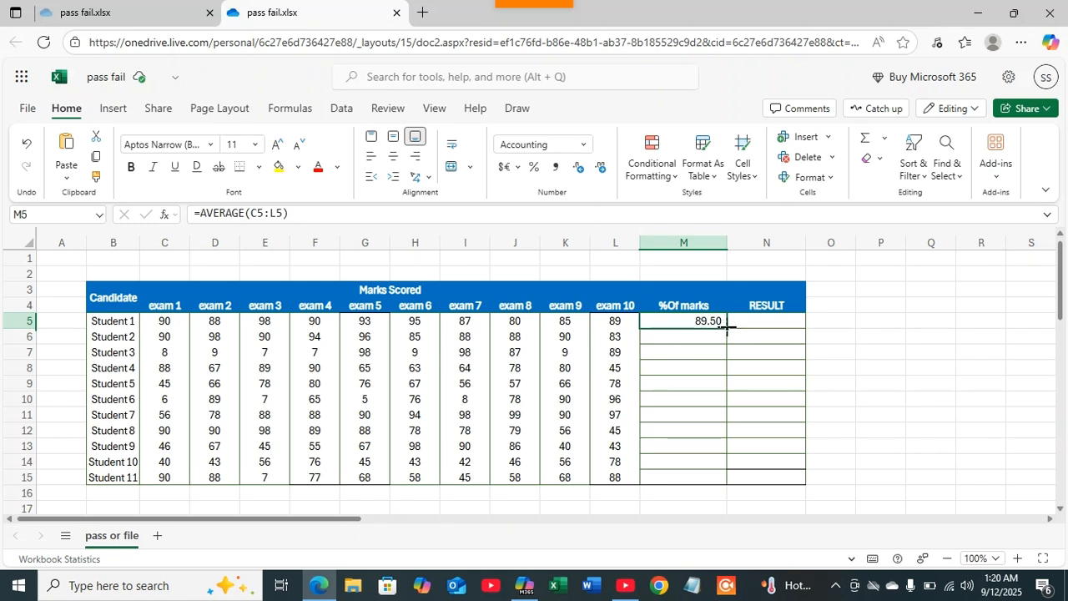
drag(719, 321, 710, 419)
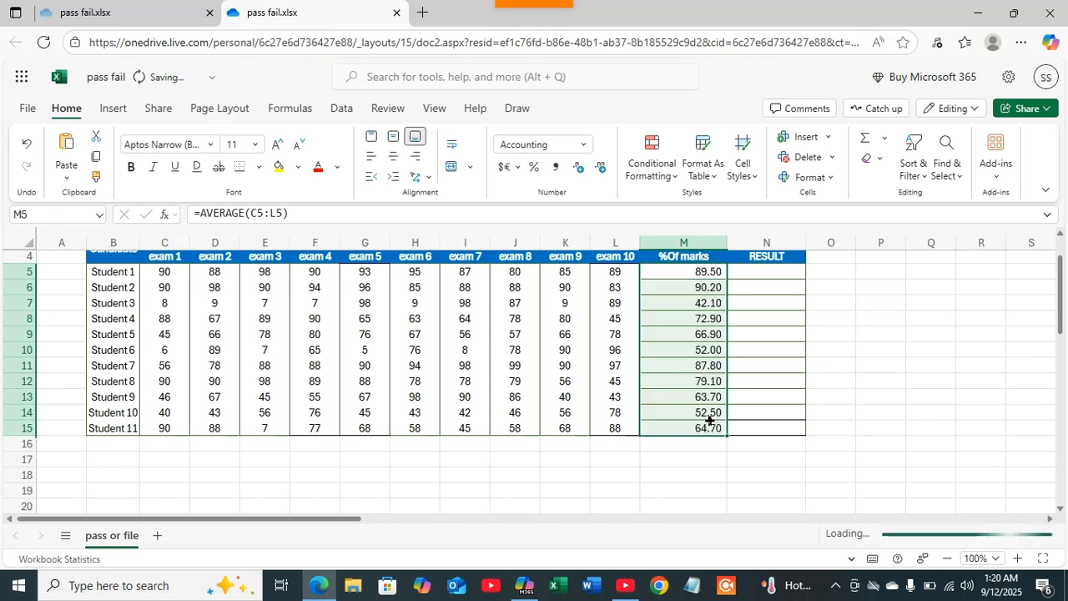
click(882, 349)
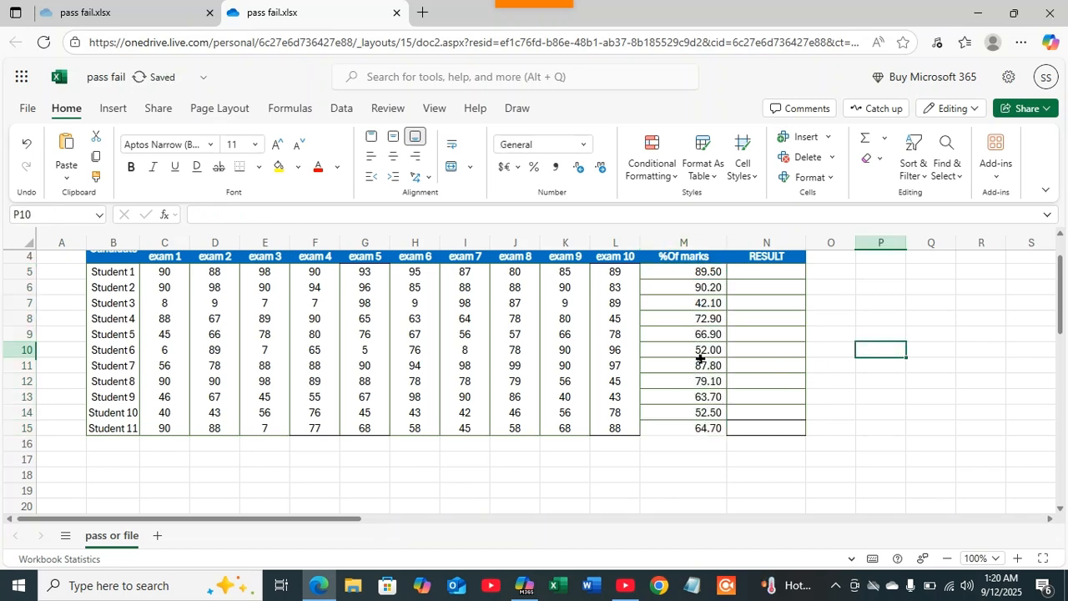
scroll(701, 358, up, 1)
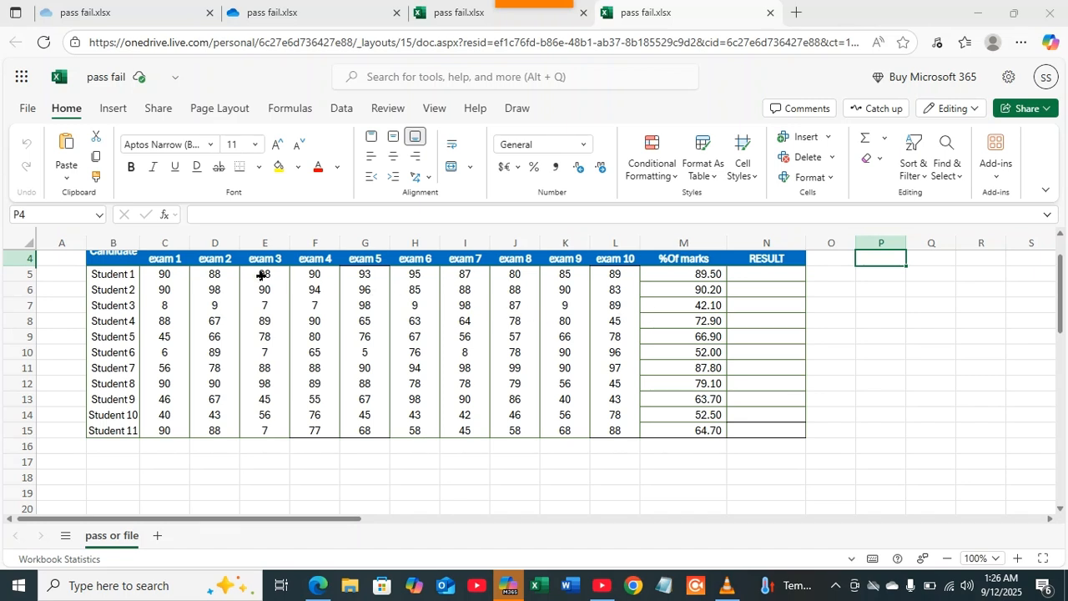
Change Student 7's marks to 9 for exam 5 and 6 for exam 6
double_click(370, 369)
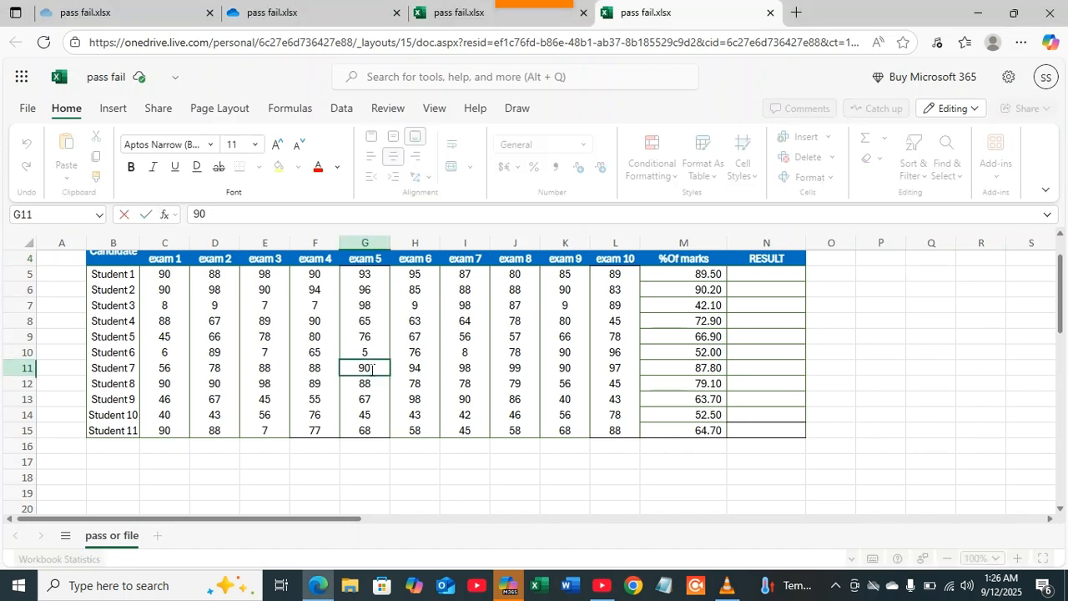
key(BackSpace)
click(420, 364)
text(6)
Change Student 6's marks to 9 for exam 9, 7 for exam 8 and 7 for exam 6
click(569, 351)
double_click(569, 351)
key(BackSpace)
double_click(521, 354)
key(BackSpace)
double_click(419, 354)
key(BackSpace)
Change Student 9's marks to 9 for exam 7, 8 for exam 8, 4 for exams 9 and 10, and 6 for exam 5
double_click(467, 400)
key(BackSpace)
double_click(518, 400)
key(BackSpace)
double_click(568, 400)
key(BackSpace)
double_click(615, 400)
key(BackSpace)
double_click(375, 400)
key(BackSpace)
double_click(326, 400)
Change Student 3's marks to 8 for exam 8 and 9 for exam 7
double_click(518, 304)
key(BackSpace)
double_click(466, 305)
key(BackSpace)
click(930, 305)
scroll(822, 332, up, 1)
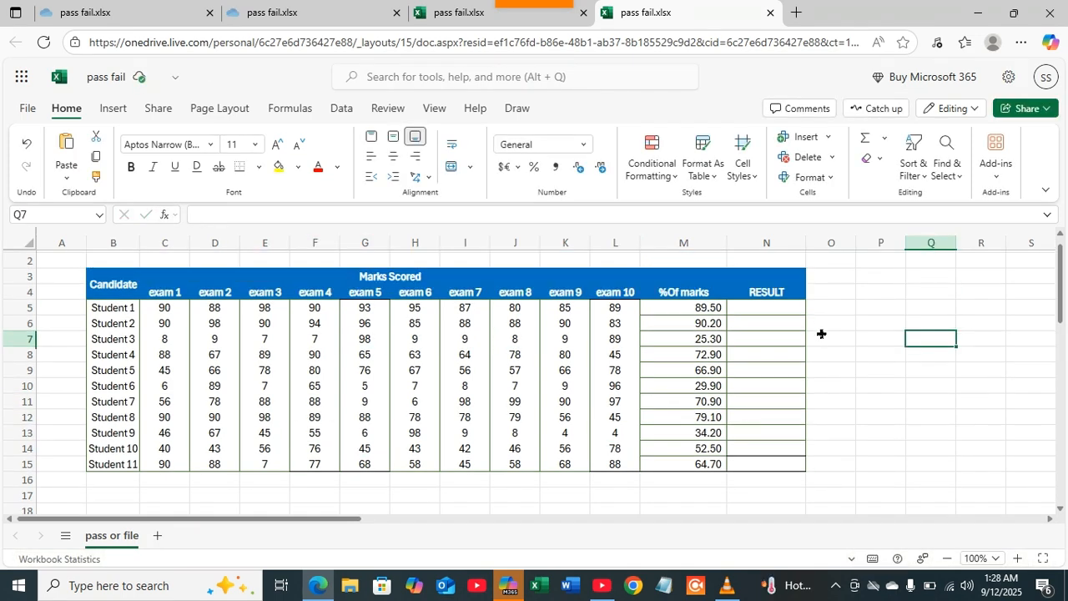
Enter the formula =IF(M5>=40,"PASS","FAIL") in Student 1's RESULT cell, N5
double_click(768, 307)
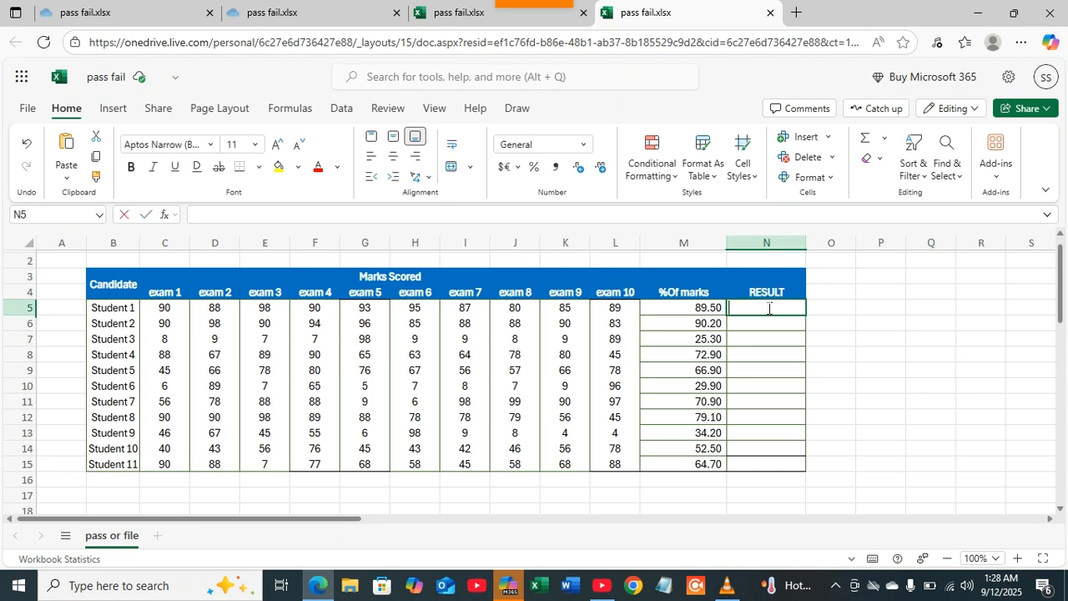
click(827, 315)
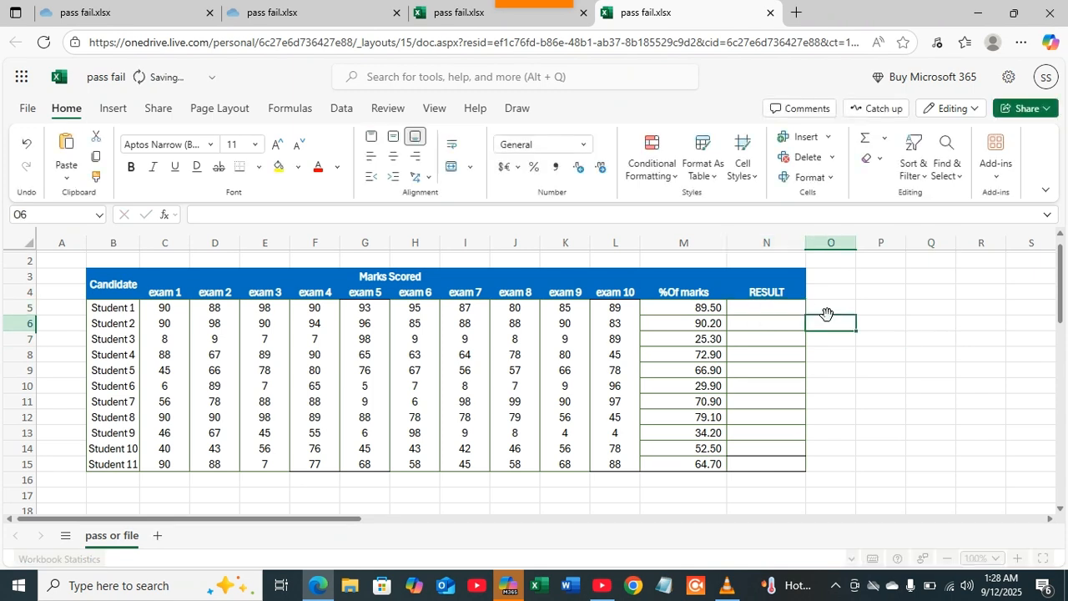
click(773, 309)
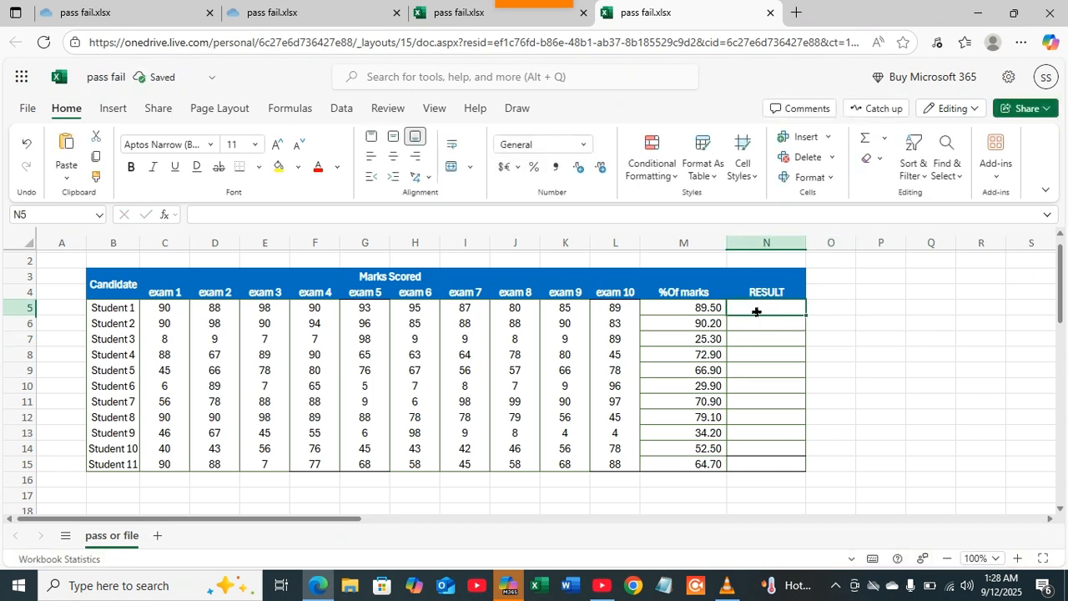
double_click(757, 312)
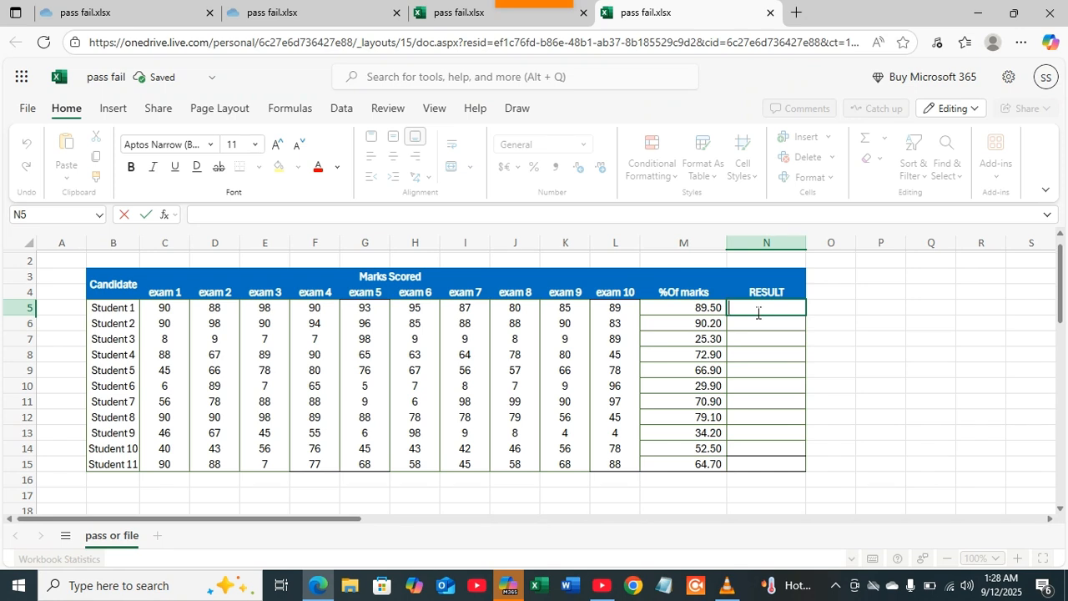
text(=IF()
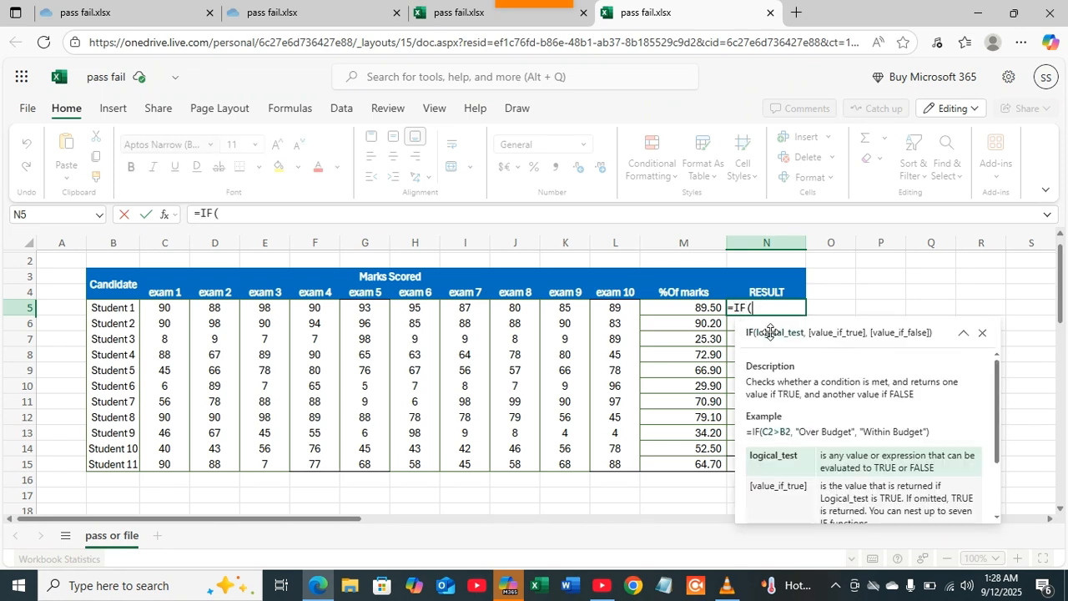
click(688, 310)
text(>)
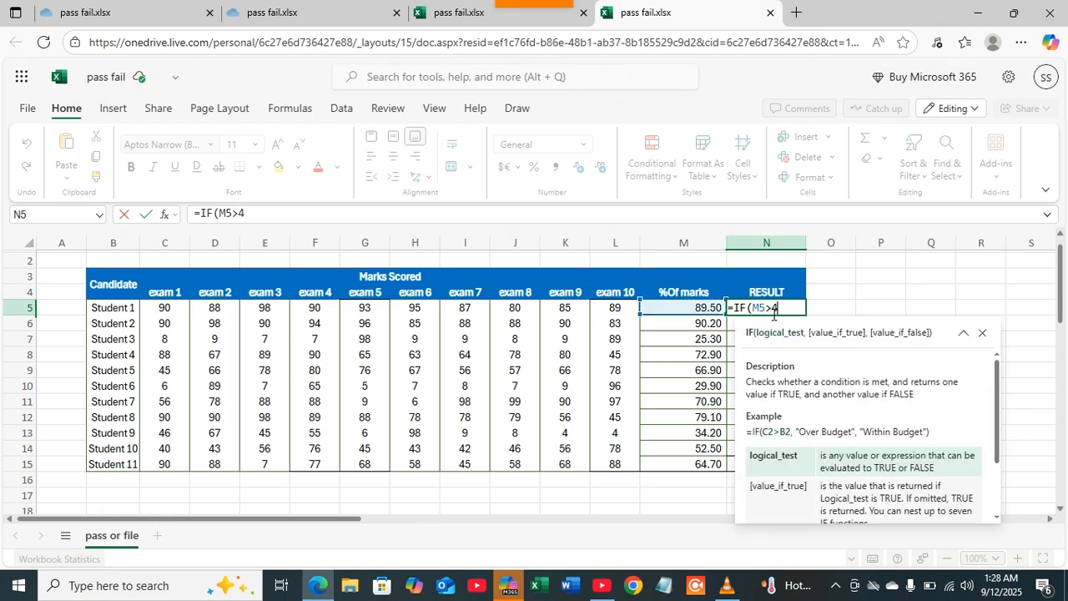
text(=40,)
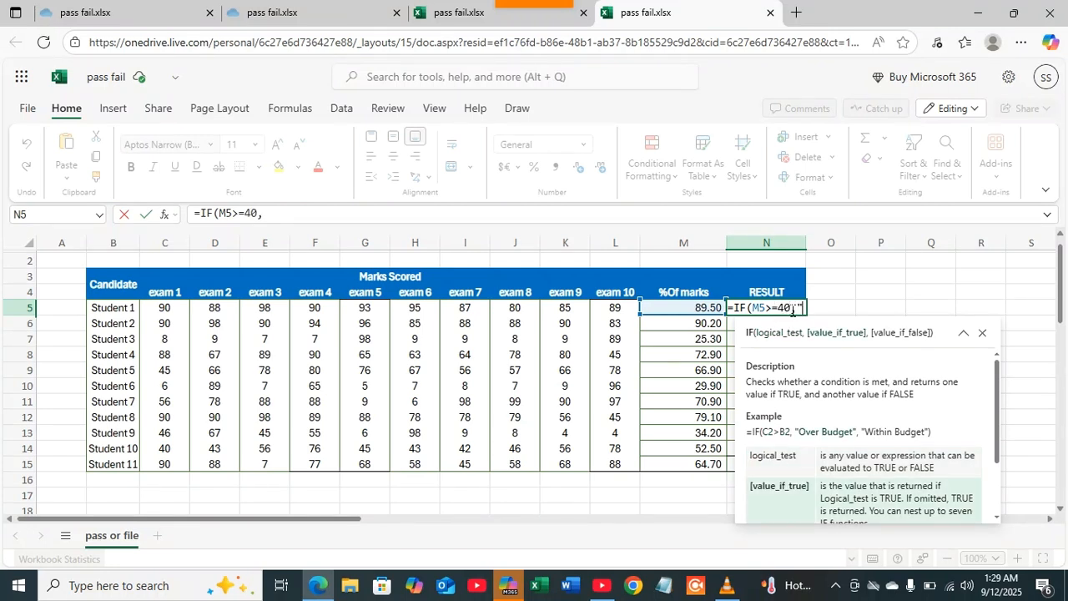
text("PASS",)
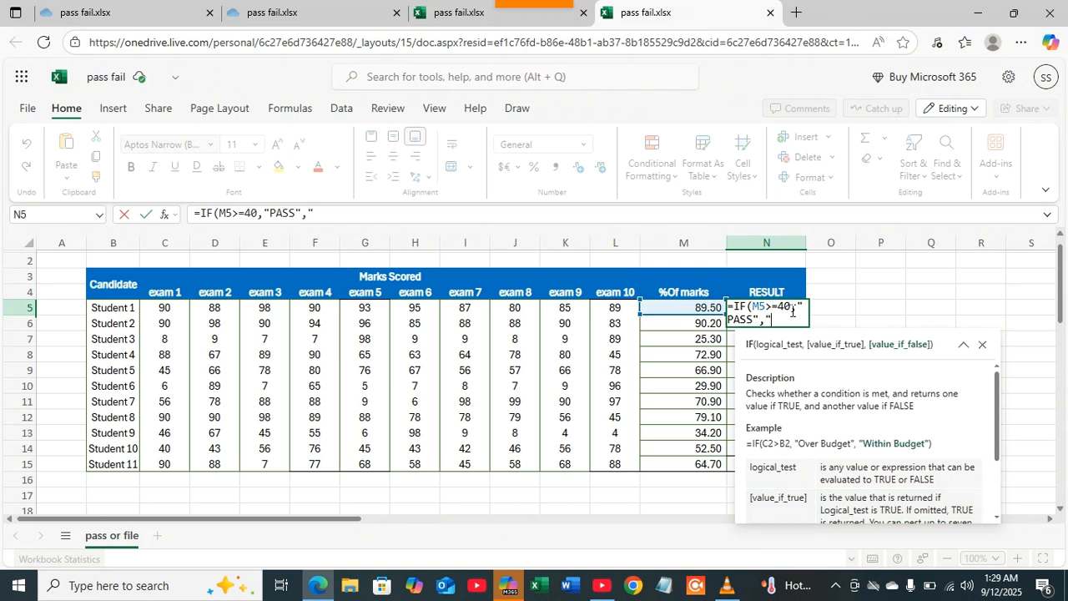
text("FAIL"))
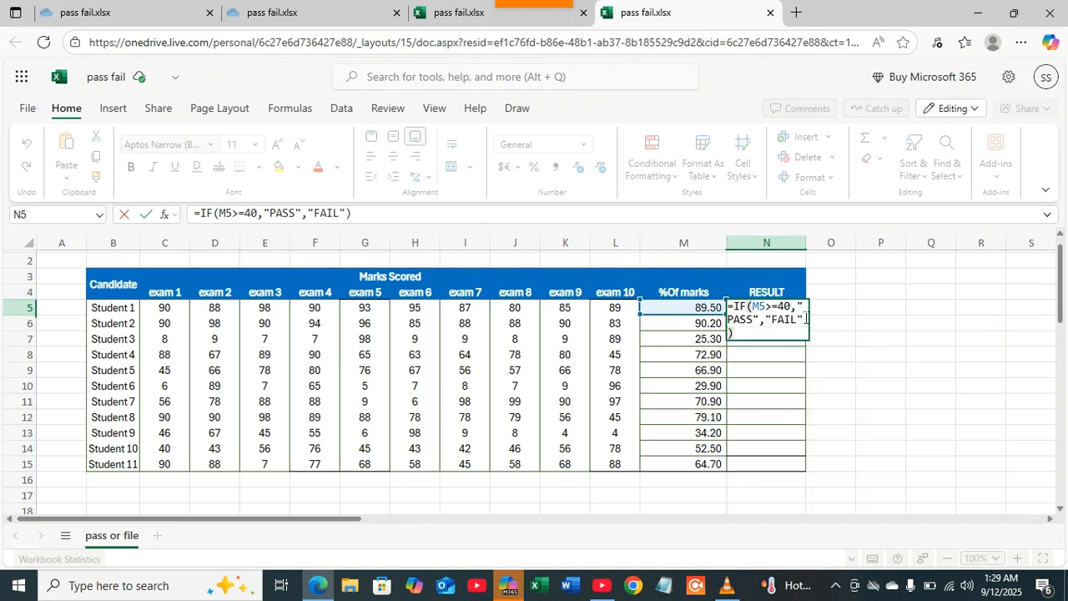
key(Return)
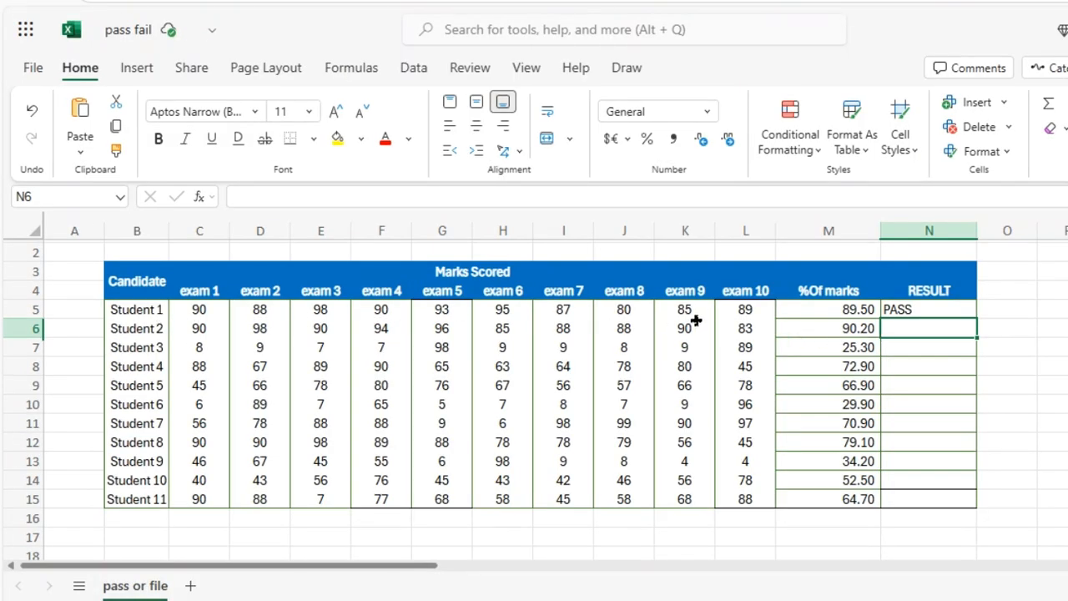
Fill Student 1's pass/fail formula down the RESULT column through Student 11
click(914, 312)
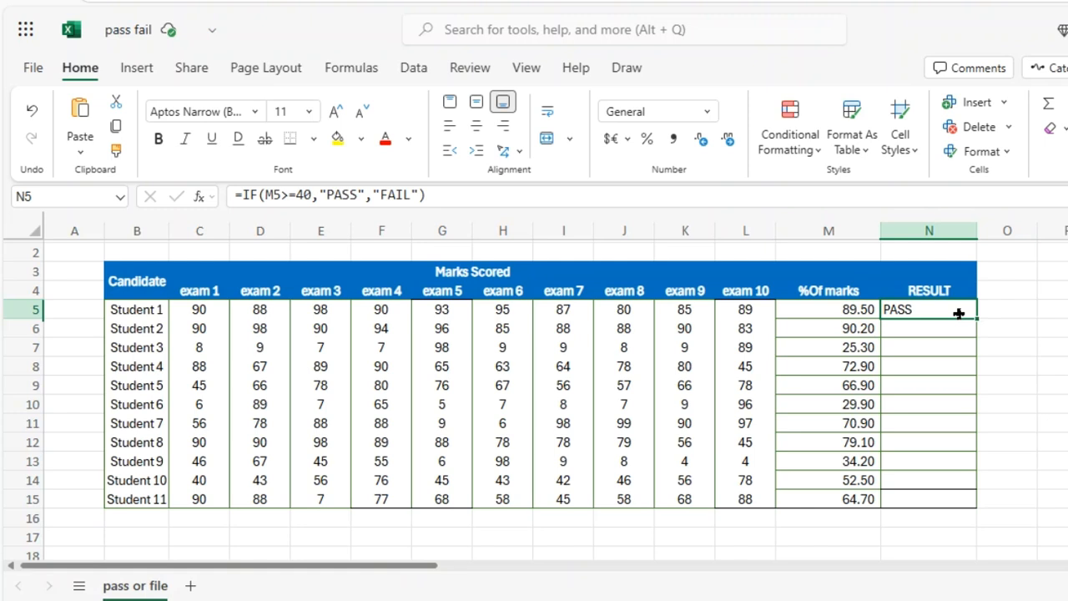
double_click(961, 314)
key(Escape)
drag(977, 320, 982, 570)
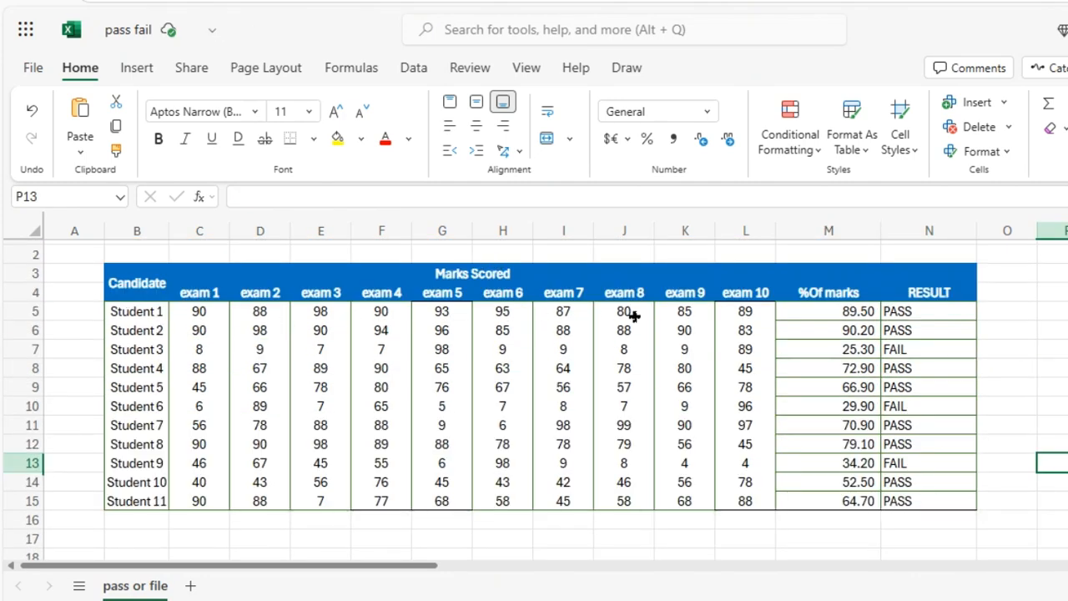
Check the formulas behind Student 1's percentage and the results of Students 1 and 3
click(843, 311)
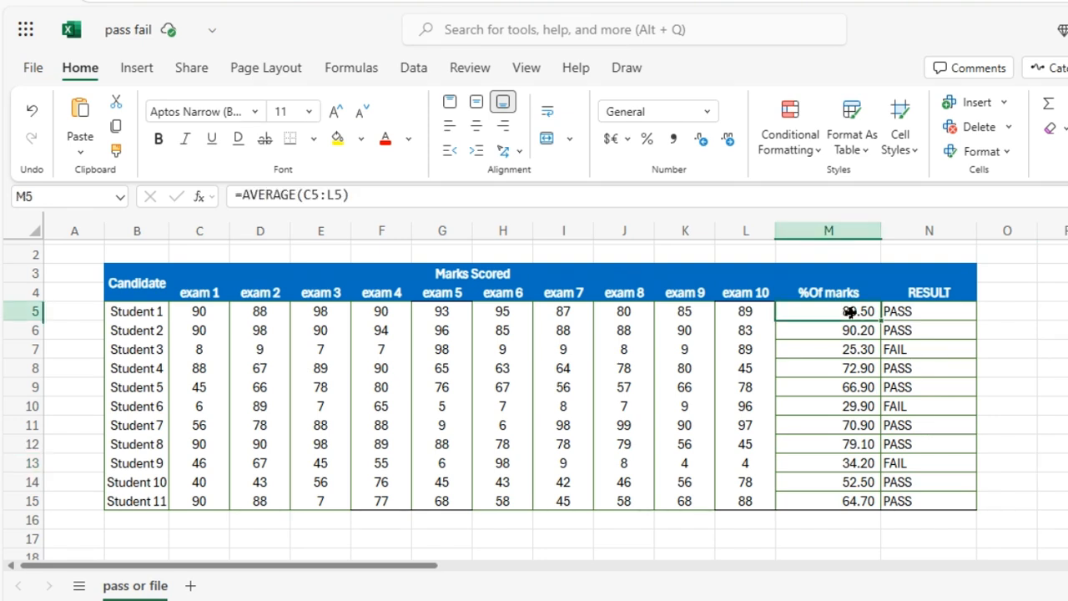
click(905, 312)
click(904, 345)
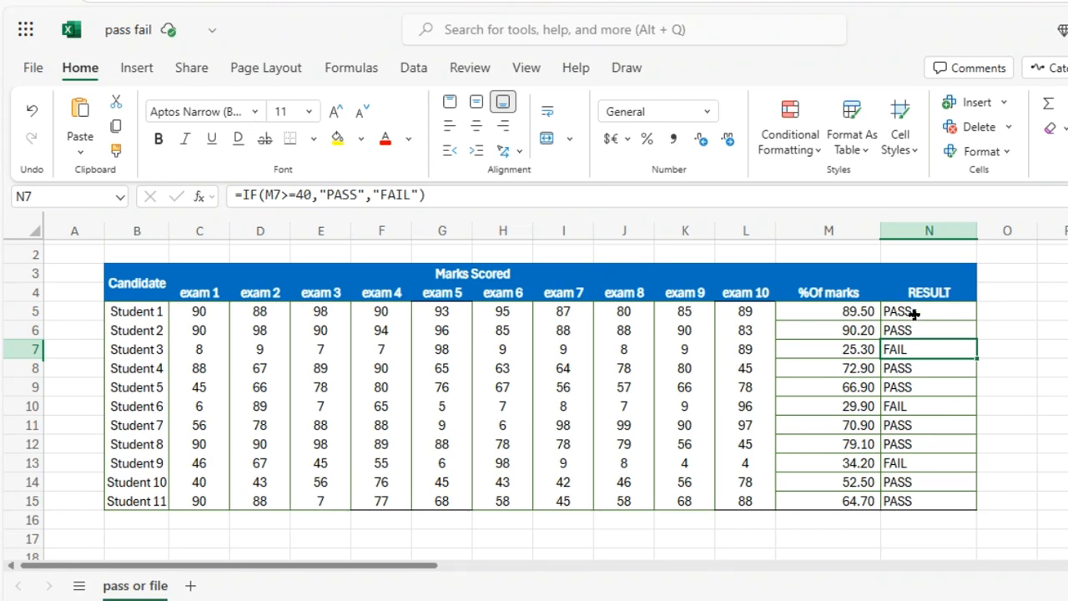
click(905, 311)
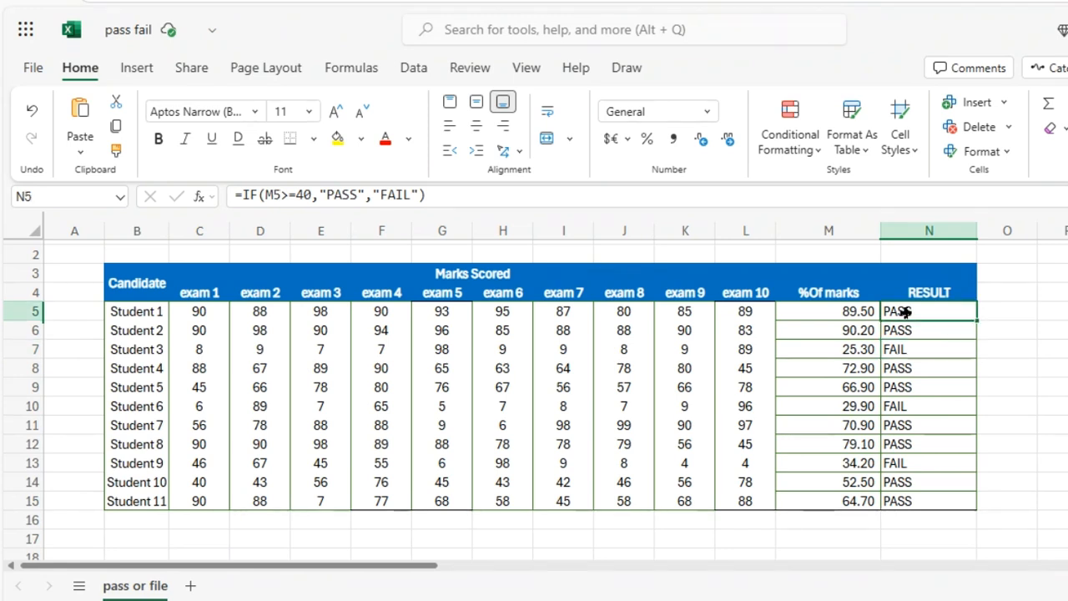
click(1010, 334)
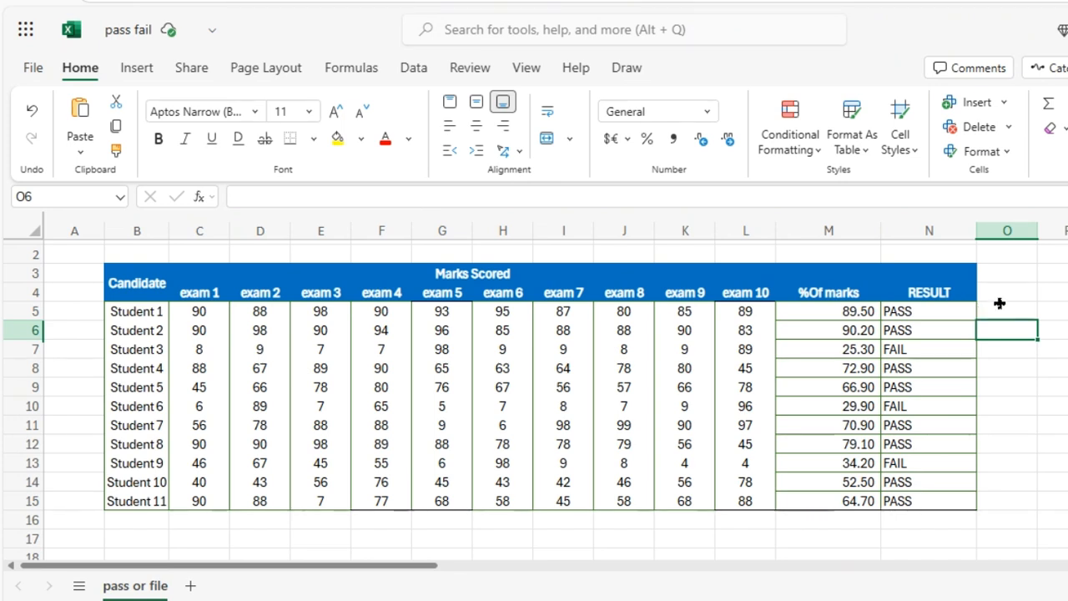
click(1017, 374)
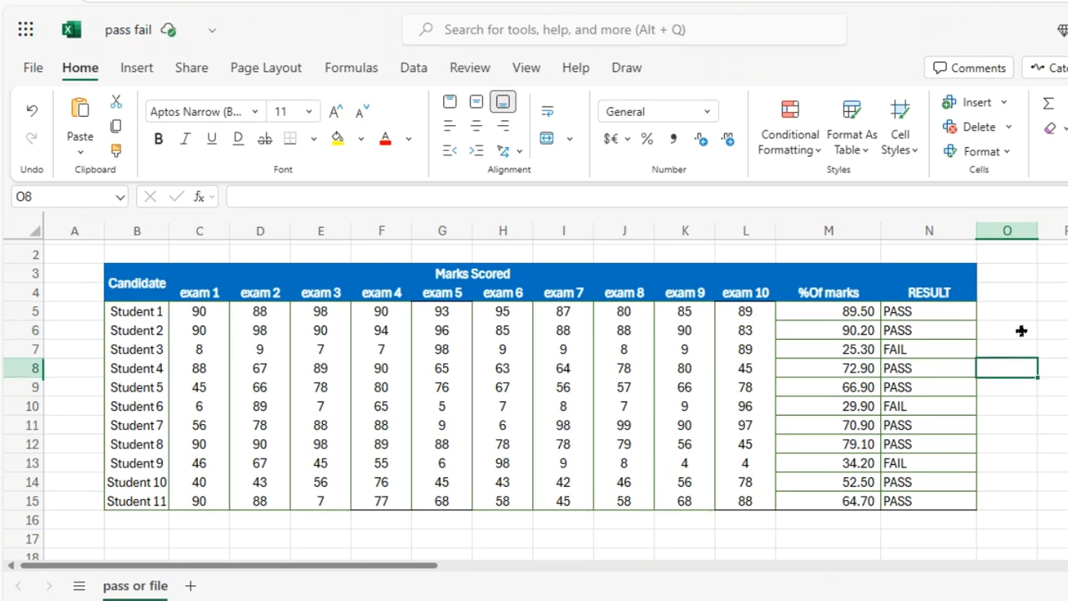